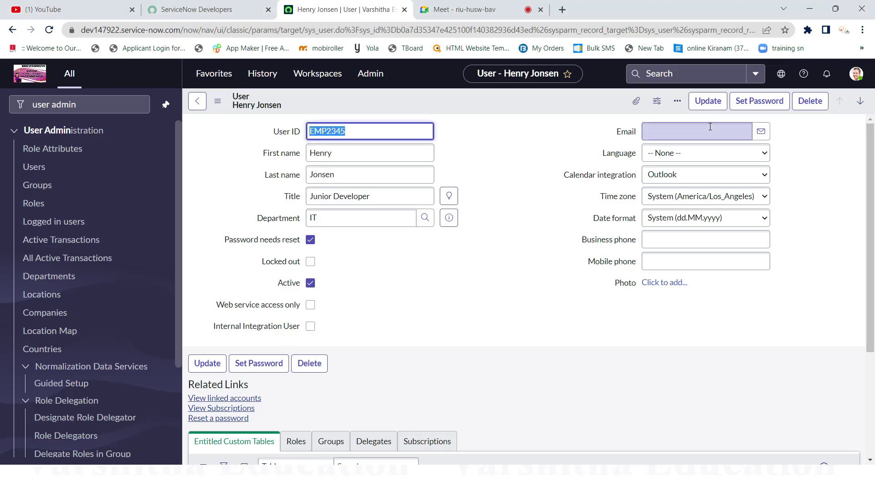
From the 'user admin' navigator filter, open User Administration > Groups to list all 45 groups.
left_click(111, 101)
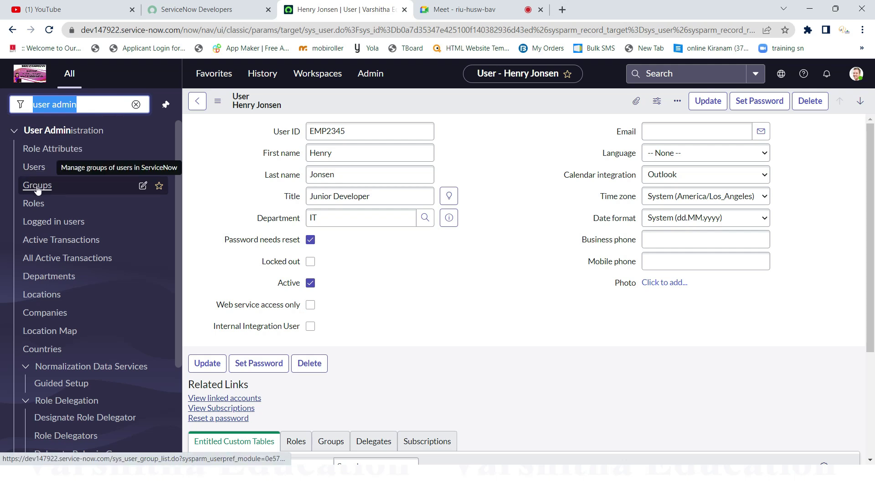
left_click(38, 187)
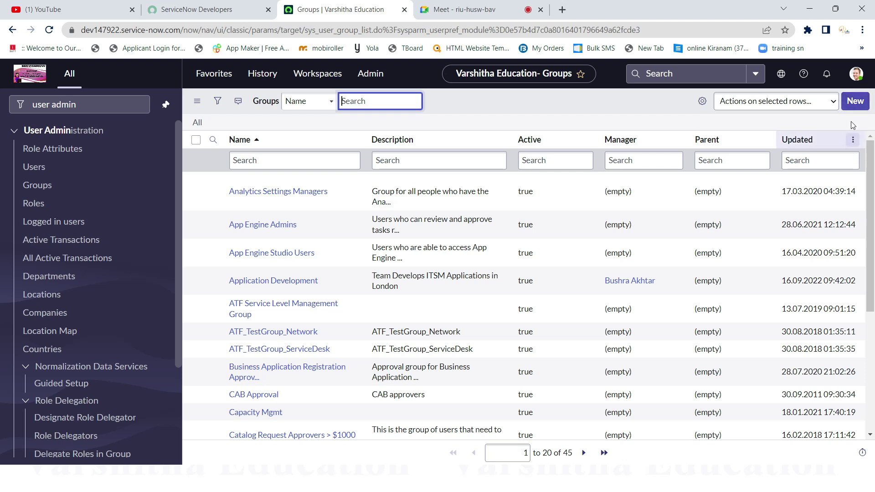
scroll(378, 273, "down", 5)
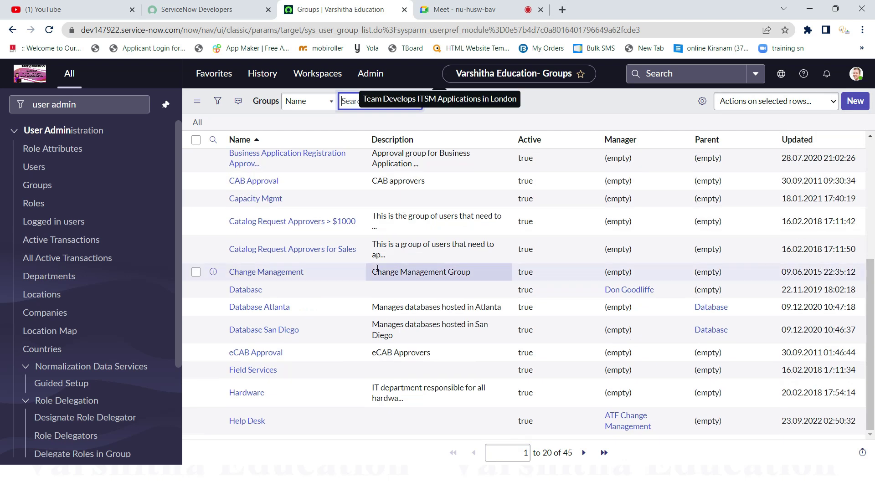
scroll(377, 269, "up", 5)
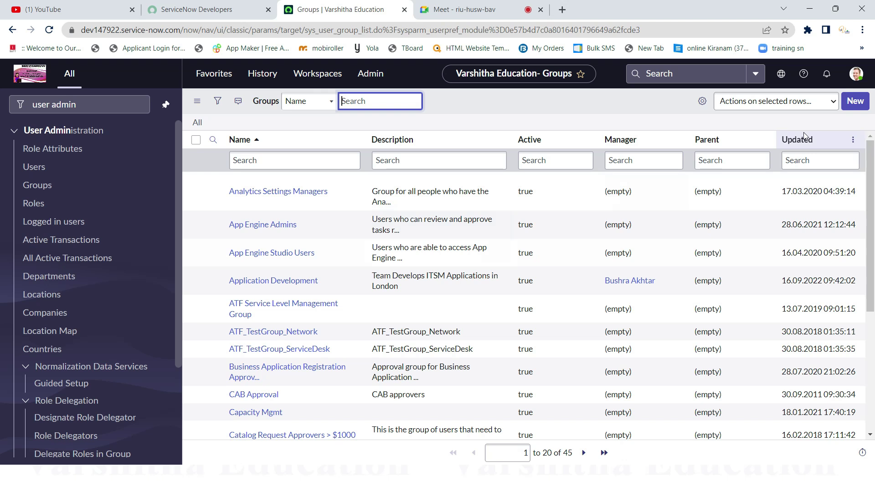
Start a new group record with the name Finance.
left_click(855, 103)
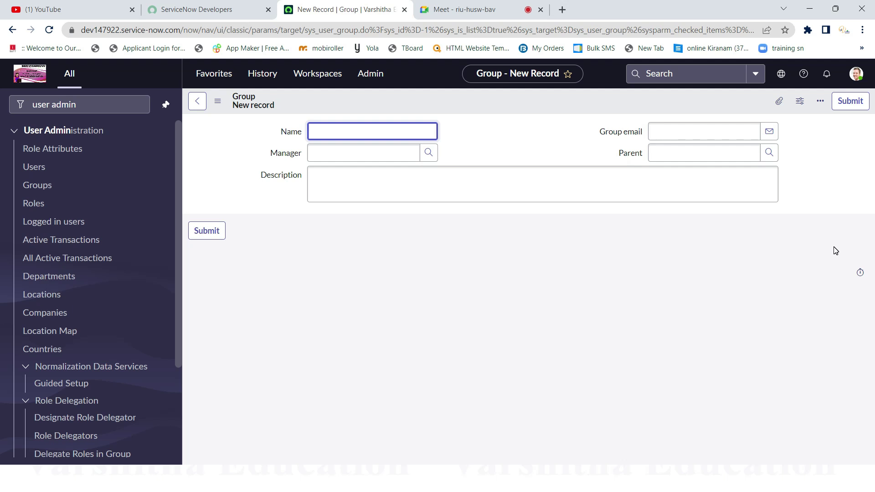
type("Finance")
key("Tab")
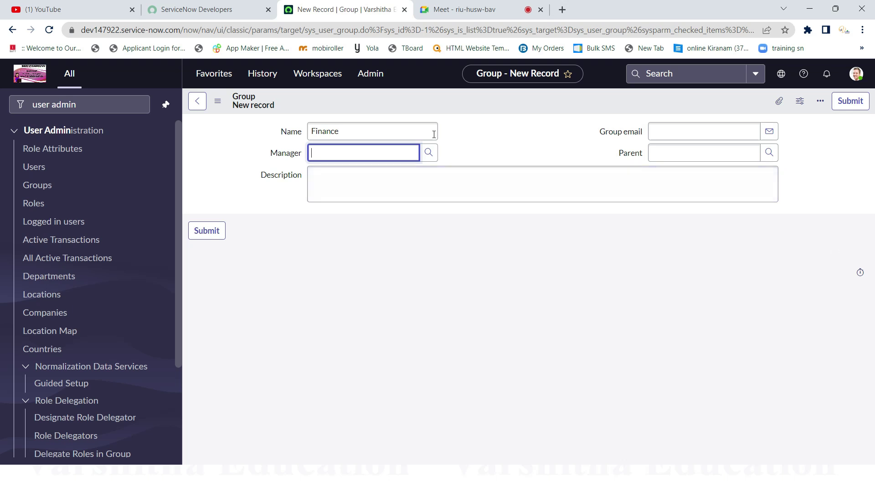
Open the Manager user lookup and close it without choosing a manager.
left_click(428, 152)
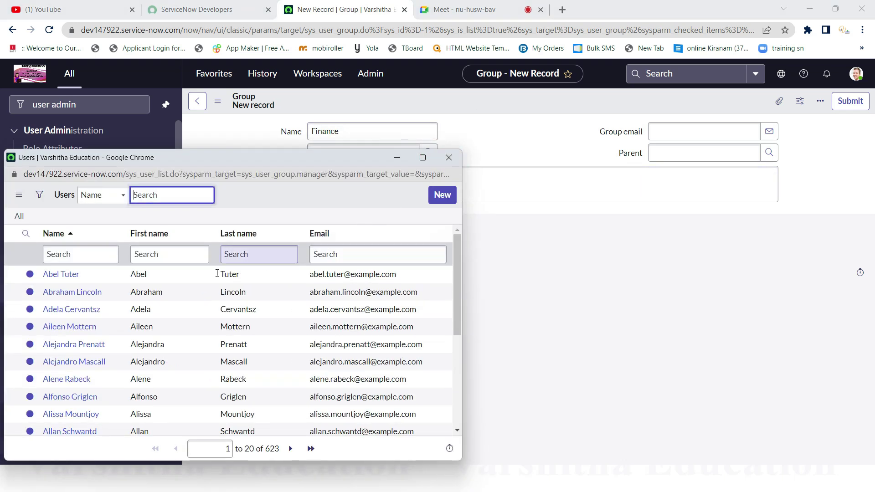
scroll(77, 310, "down", 4)
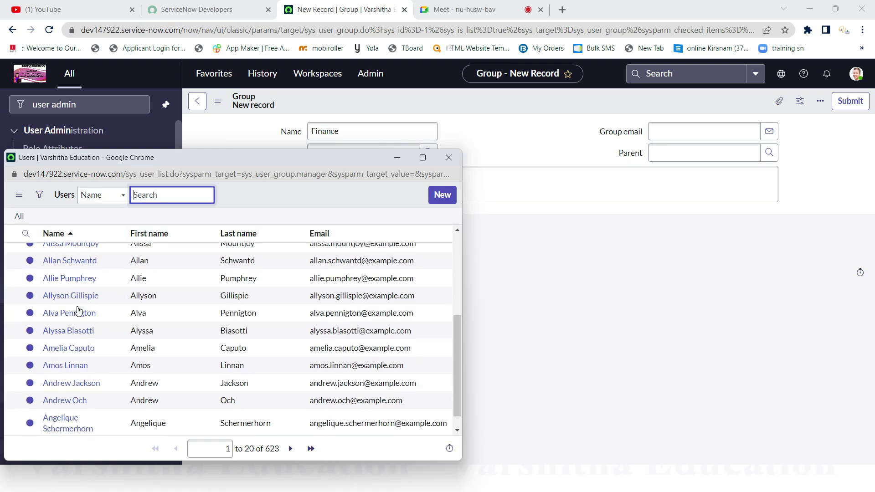
scroll(78, 310, "up", 5)
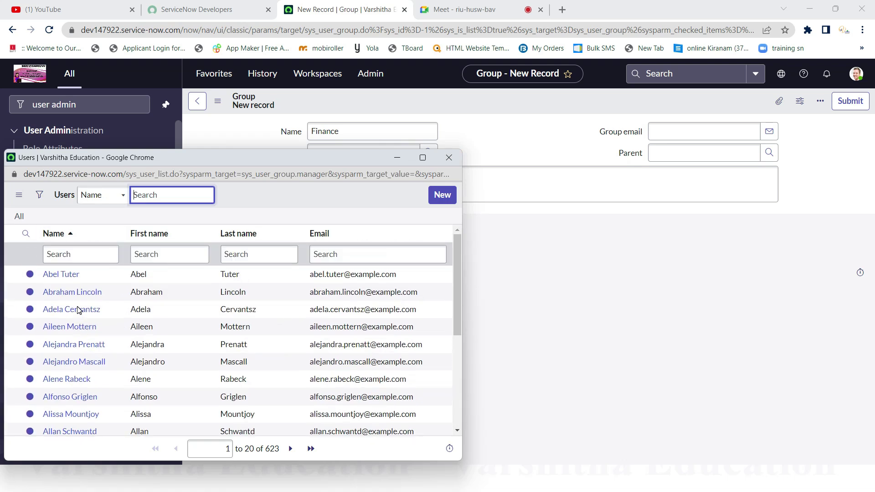
left_click(445, 159)
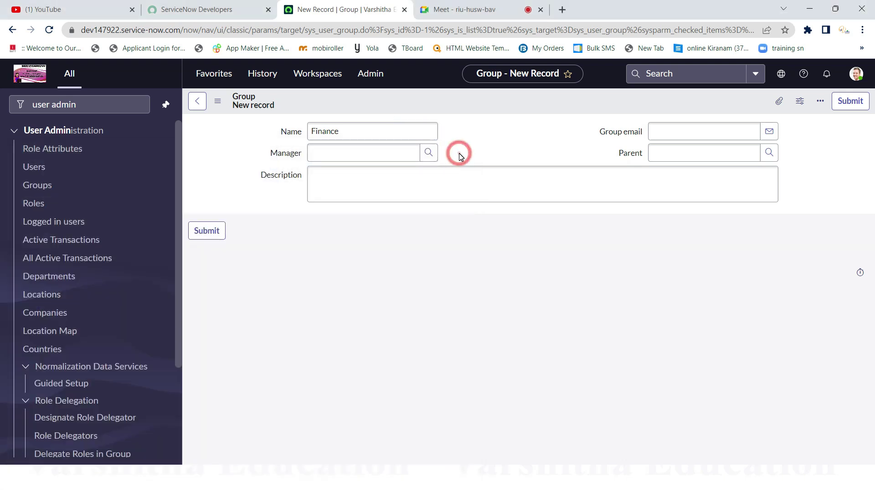
left_click(630, 152)
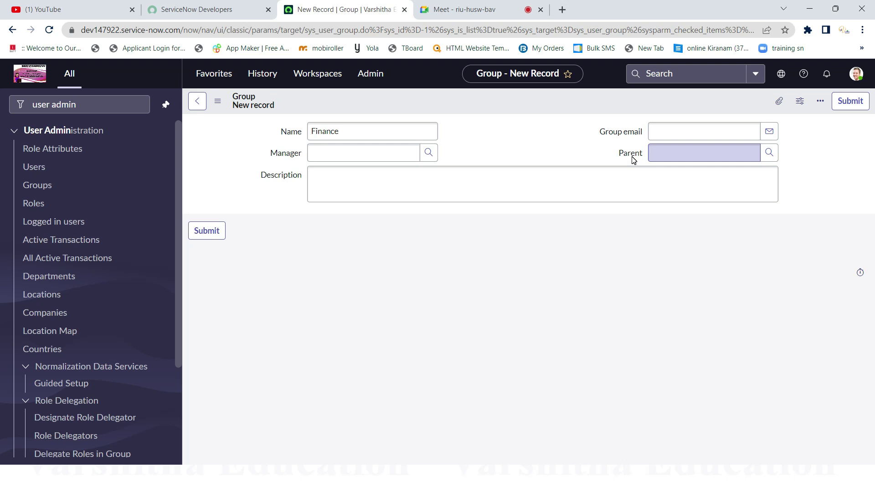
double_click(387, 132)
mouse_move(282, 131)
type("A")
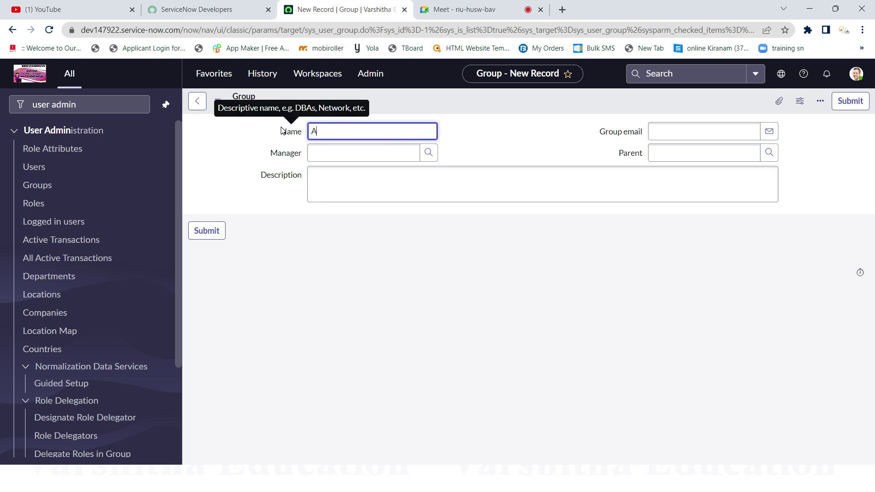
type("ccountants")
key("Tab")
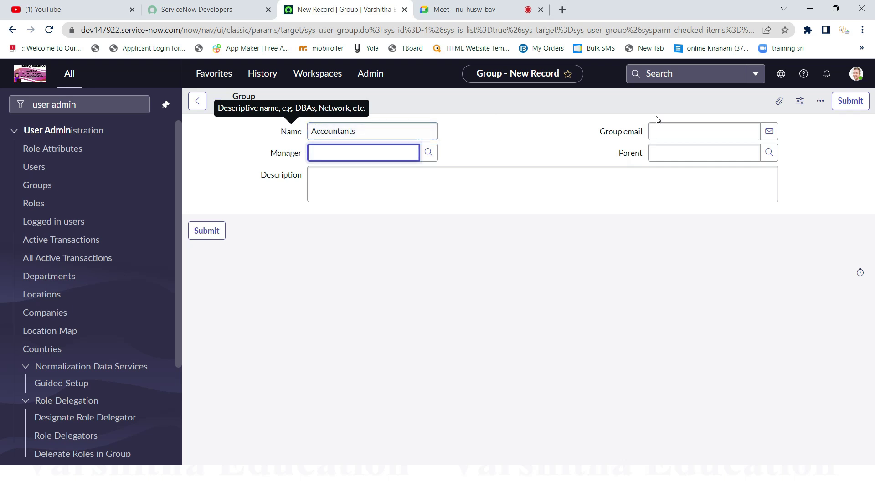
left_click(671, 157)
type("fina")
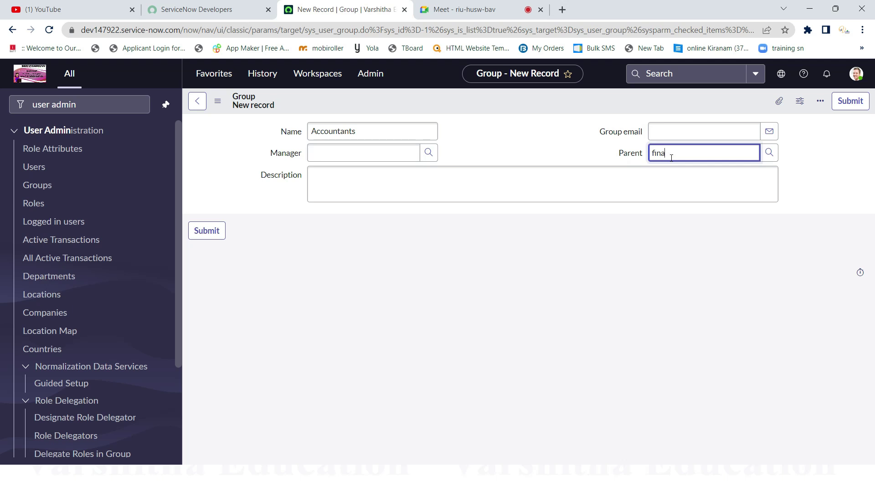
key("BackSpace")
type("ance")
key("BackSpace")
key("BackSpace")
key("BackSpace")
key("BackSpace")
key("BackSpace")
key("BackSpace")
key("BackSpace")
left_click(373, 127)
key("BackSpace")
key("BackSpace")
key("BackSpace")
key("BackSpace")
key("BackSpace")
key("BackSpace")
key("BackSpace")
key("BackSpace")
key("BackSpace")
key("BackSpace")
key("BackSpace")
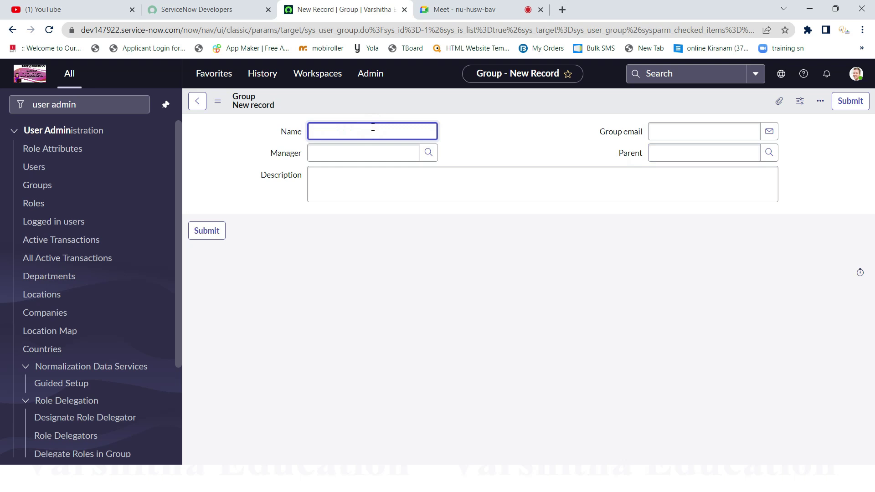
type("Finance")
key("Tab")
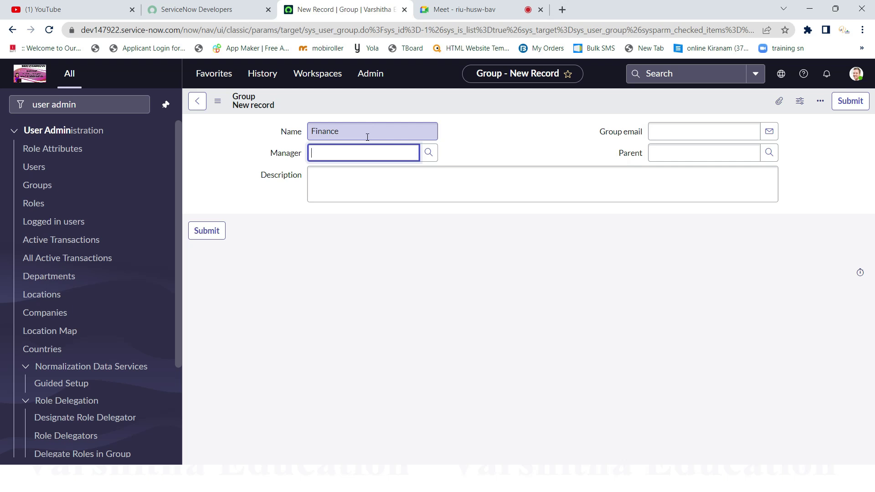
left_click(370, 184)
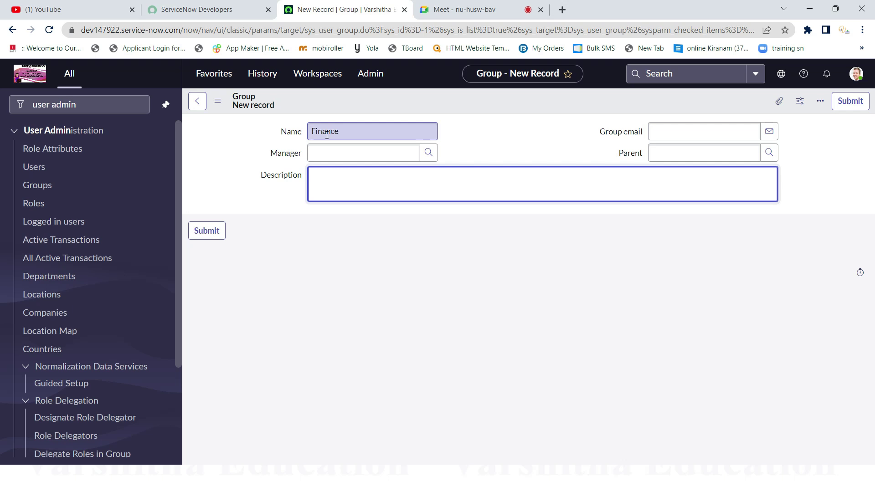
Submit the Finance group, filter the Groups list by name to 'Finance', and open it.
left_click(207, 231)
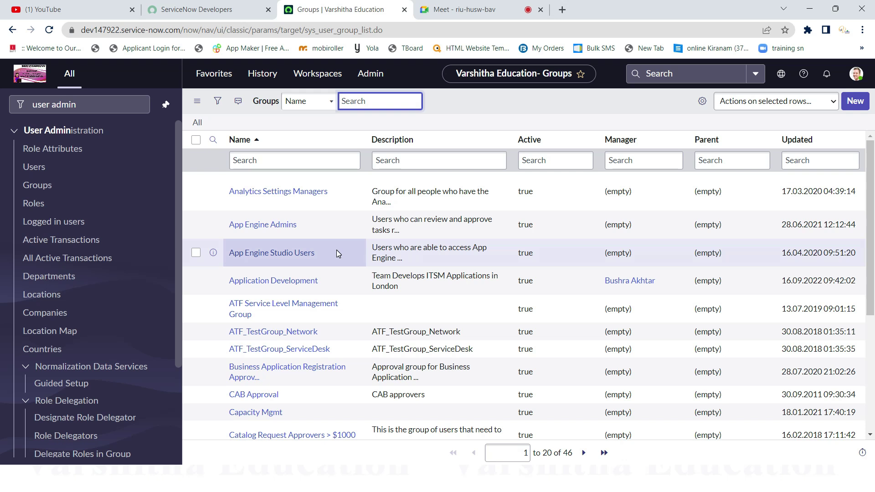
left_click(293, 161)
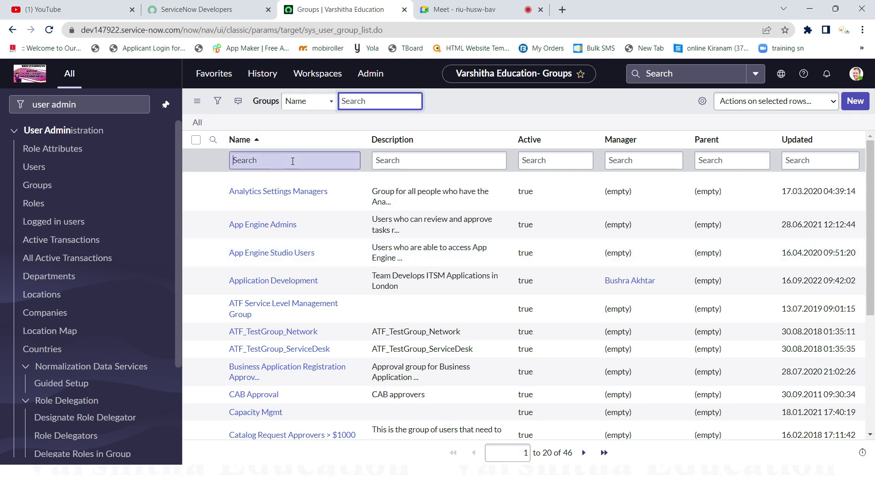
type("Finca")
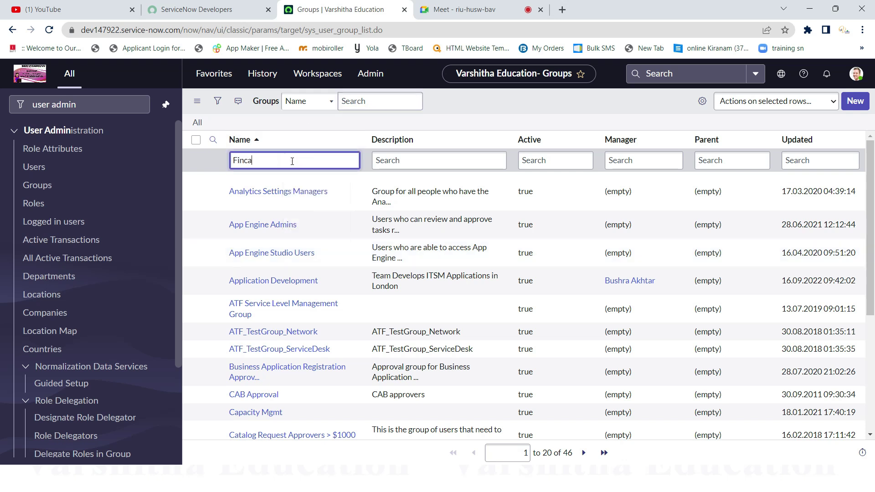
key("BackSpace")
key("BackSpace")
key("BackSpace")
type("nance")
key("Return")
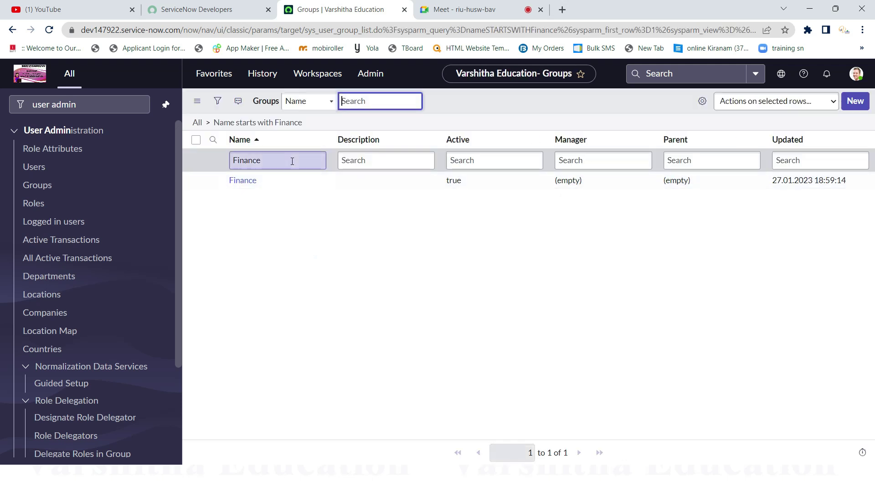
left_click(243, 180)
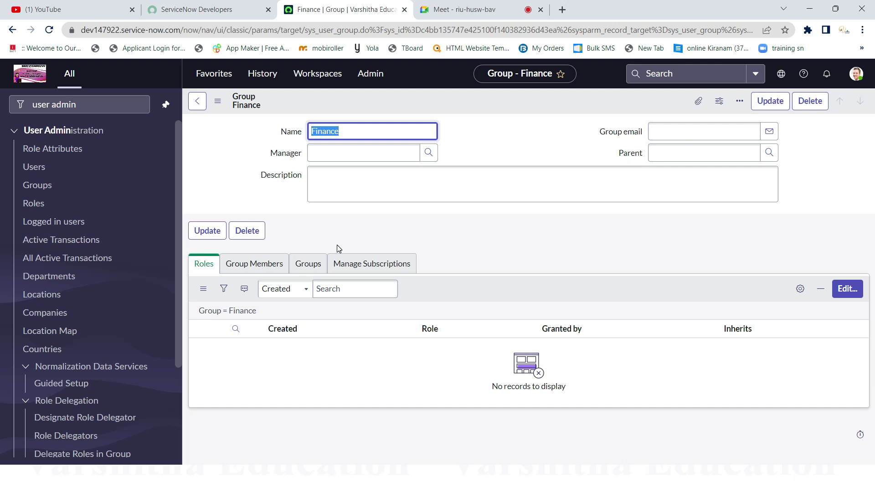
Show the Finance group's Group Members list, which is still empty.
left_click(258, 269)
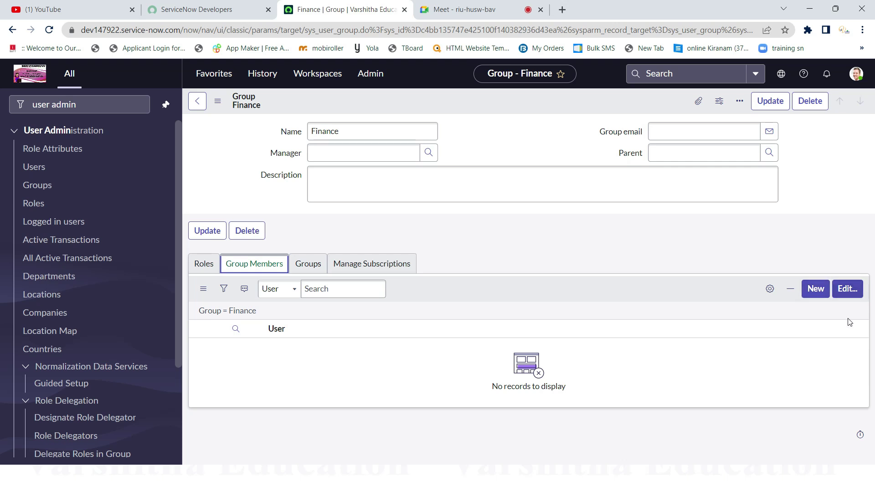
Search the user collection, move the matching user into Finance's members, and save.
left_click(847, 291)
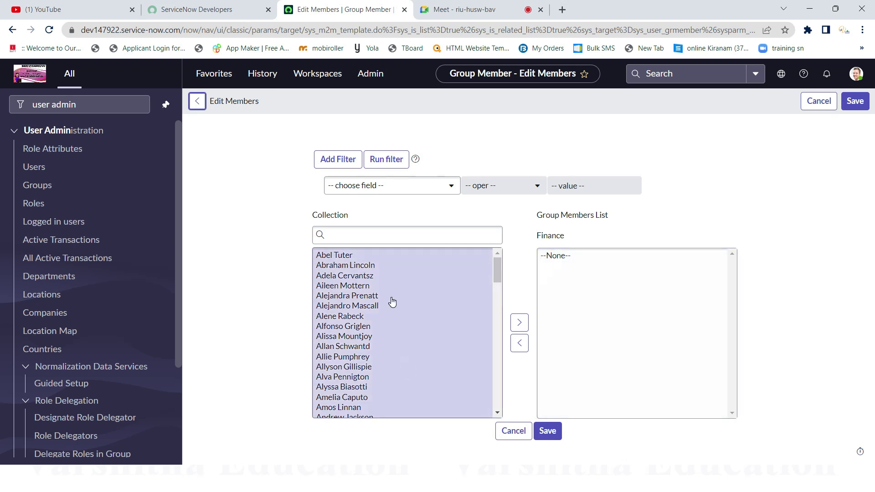
scroll(391, 301, "down", 6)
scroll(391, 327, "up", 6)
left_click(365, 234)
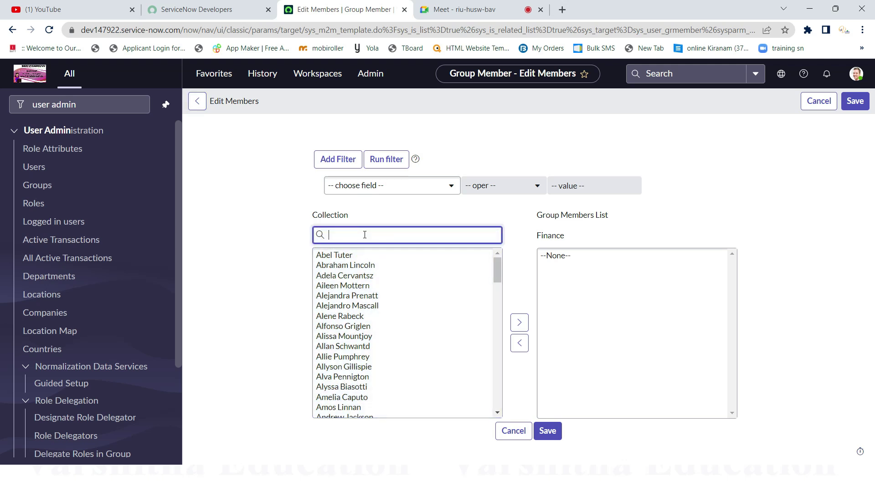
type("j")
key("BackSpace")
type("hend")
key("BackSpace")
type("ry")
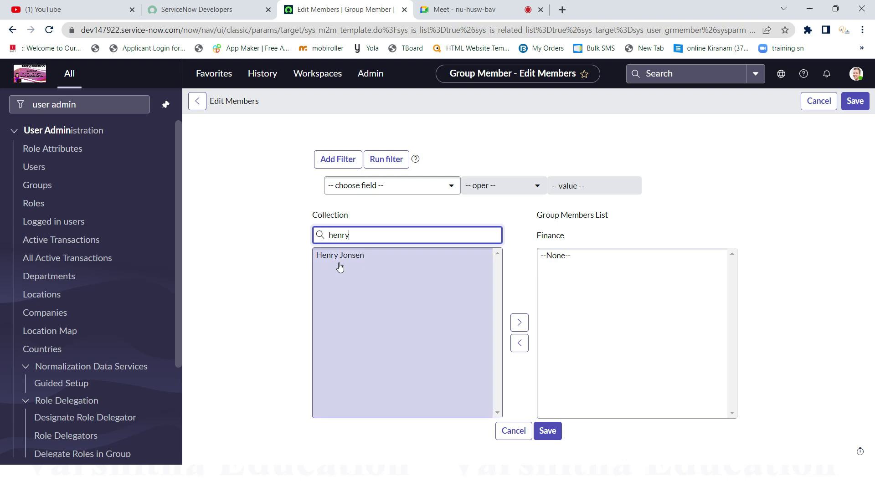
left_click(346, 257)
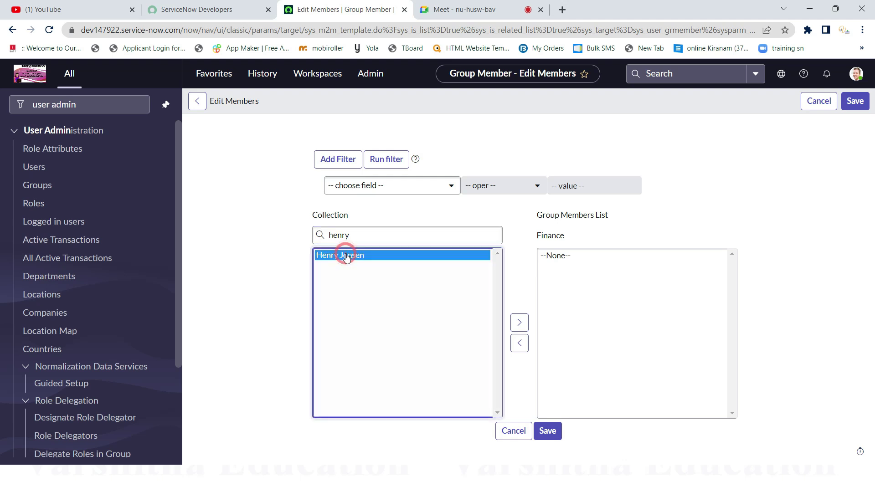
left_click(509, 323)
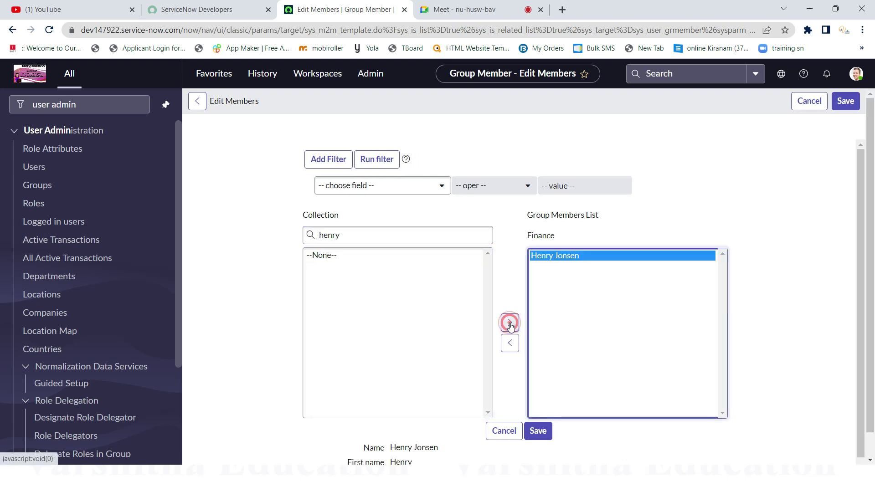
left_click(538, 432)
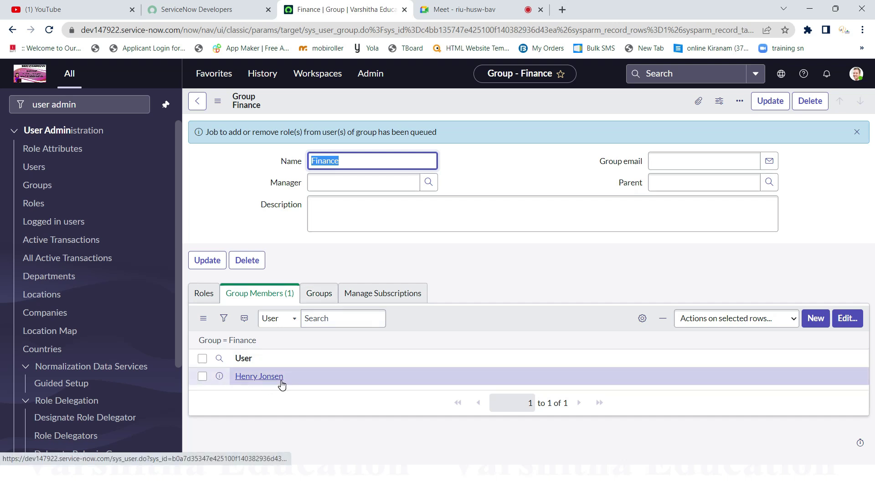
Check the Finance group's child groups and subscriptions lists, both empty.
left_click(318, 295)
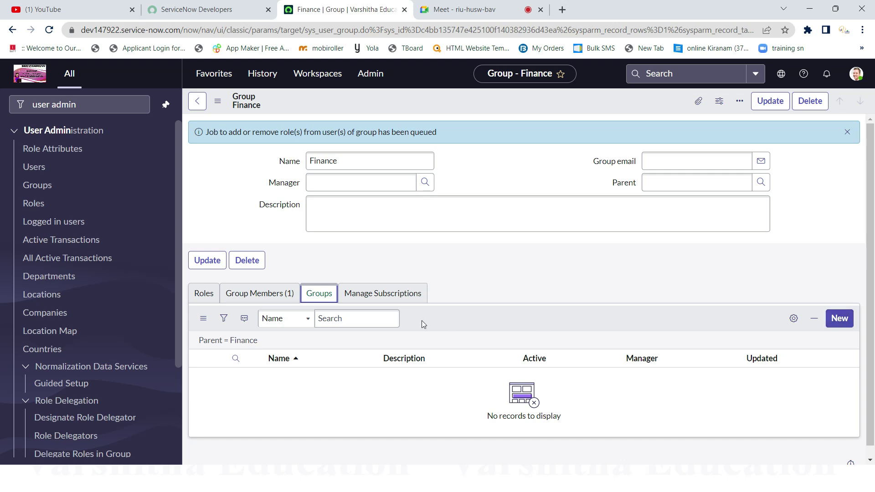
left_click(407, 293)
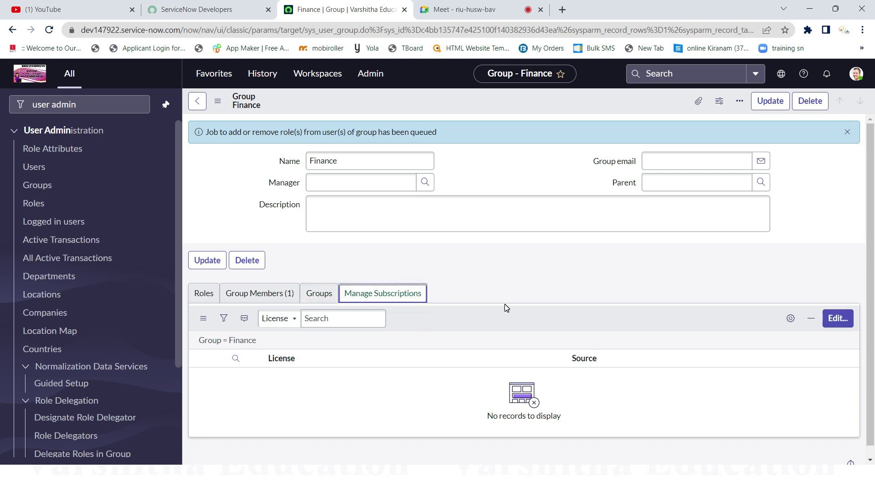